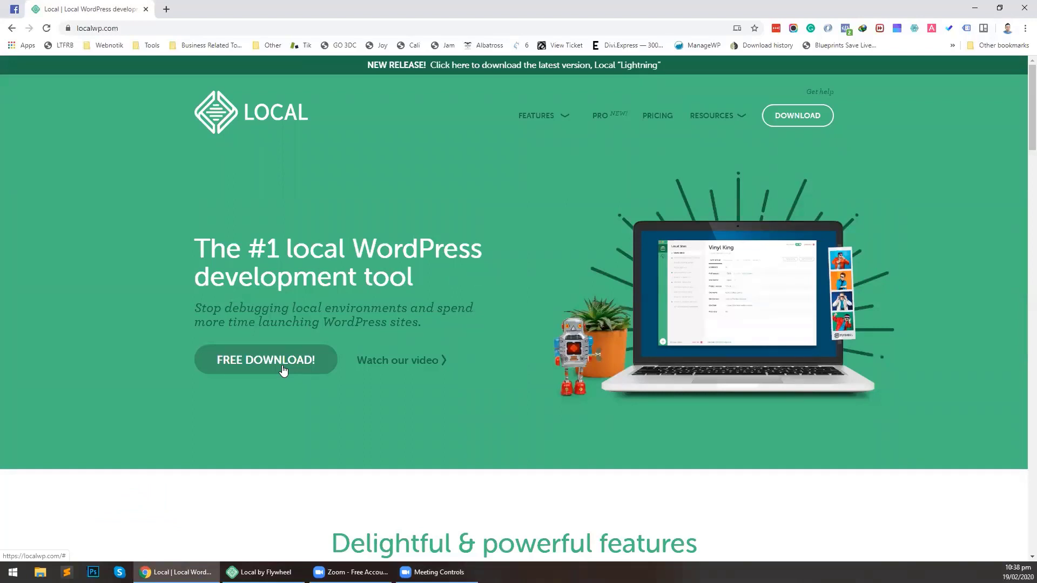
# Start a new site in Local and name it 'Local WP'
pyautogui.click(262, 573)
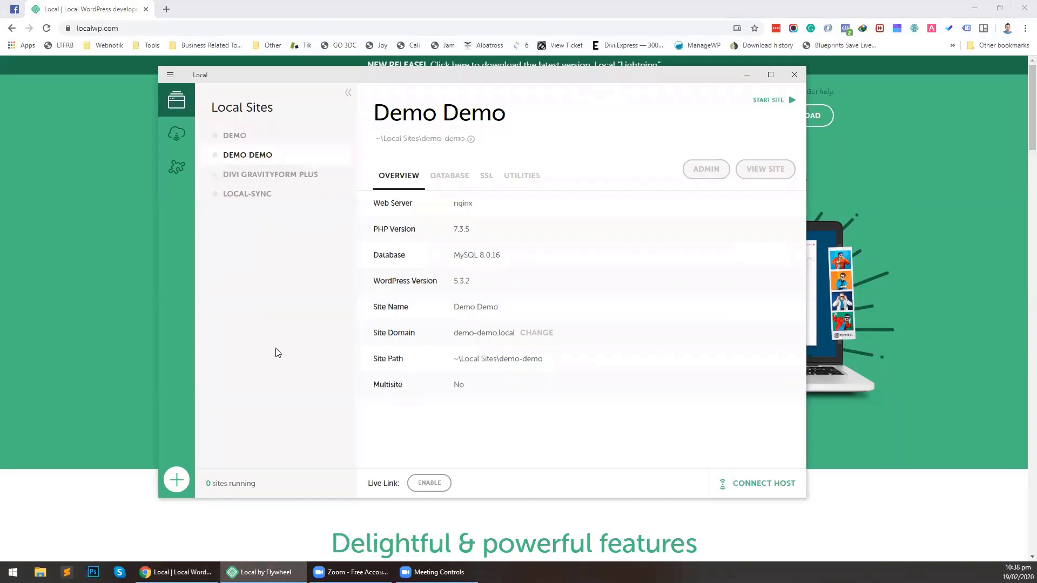
pyautogui.click(176, 481)
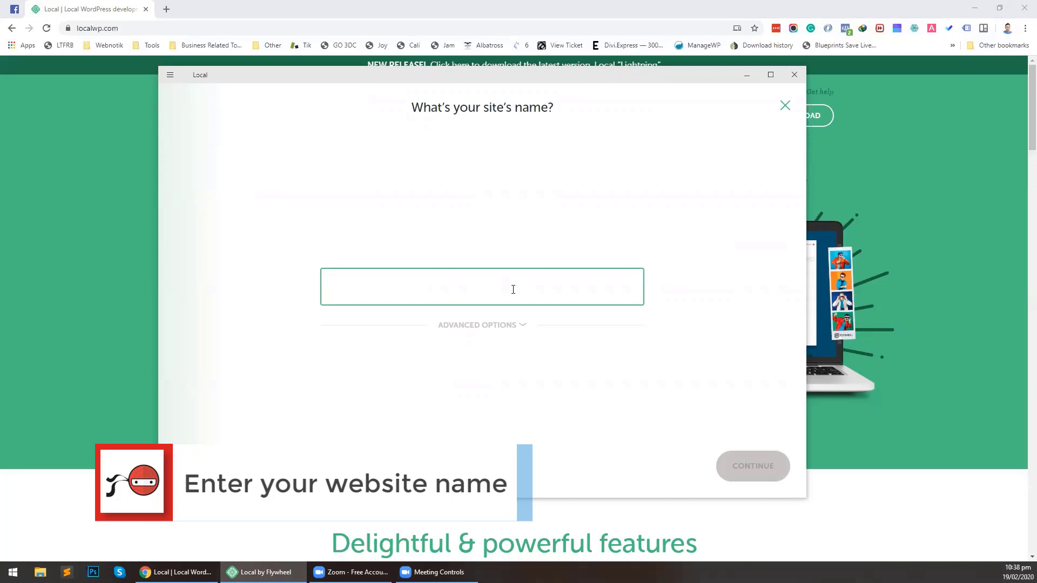
pyautogui.write('Sample')
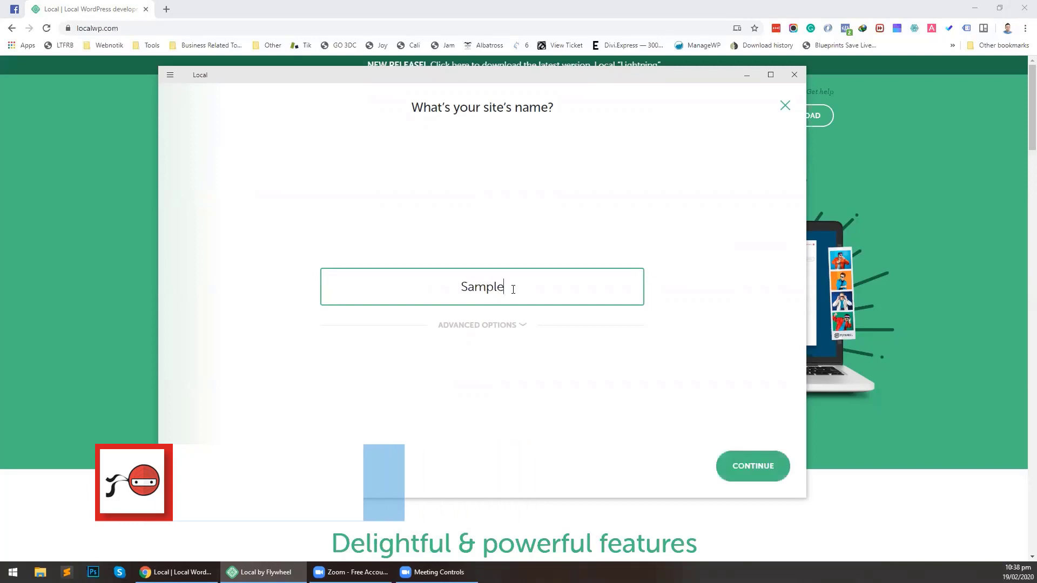
pyautogui.press('BackSpace')
pyautogui.press('BackSpace')
pyautogui.press('BackSpace')
pyautogui.press('BackSpace')
pyautogui.press('BackSpace')
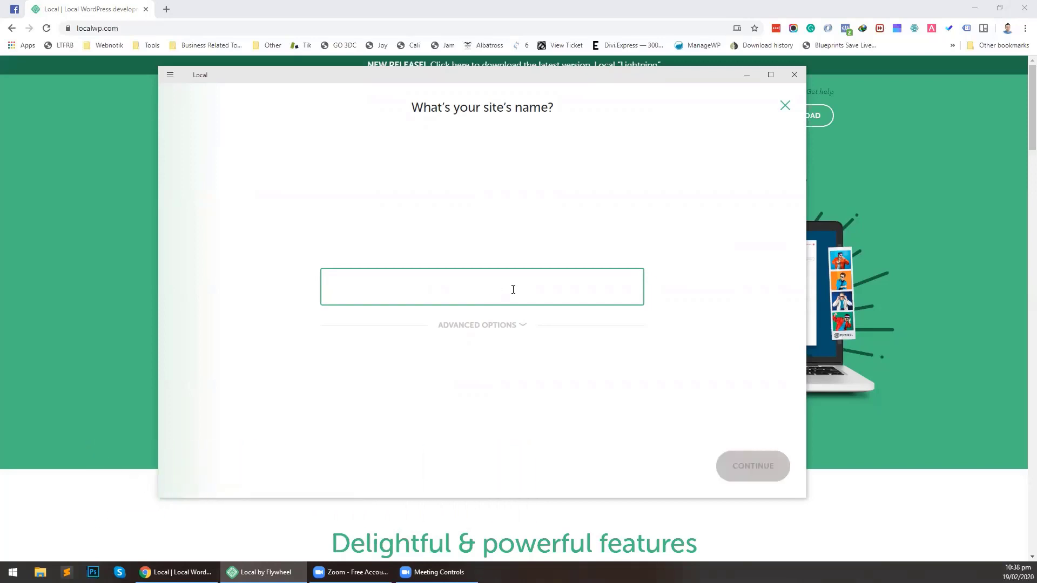
pyautogui.write('Local')
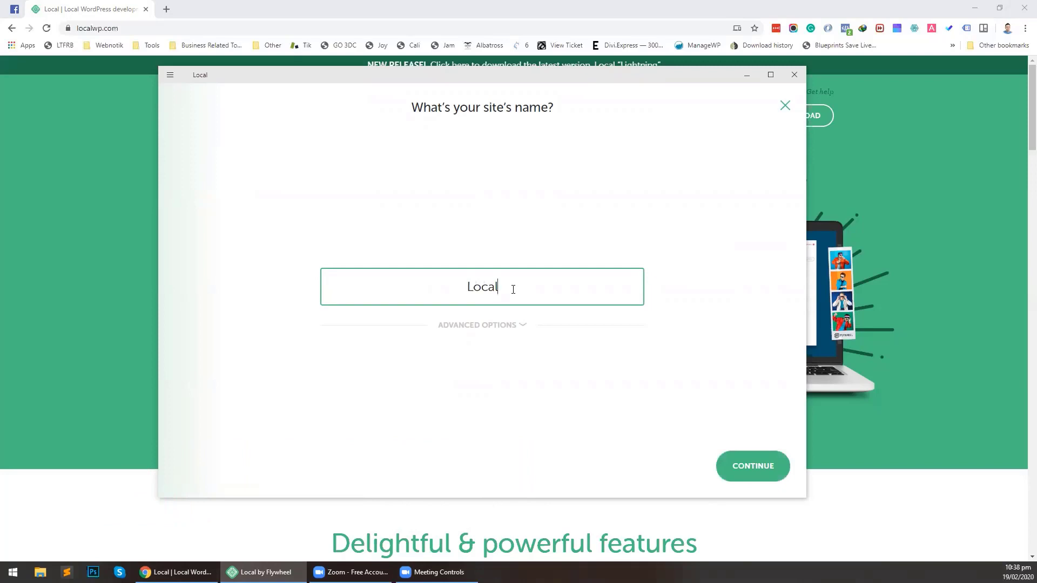
pyautogui.press('BackSpace')
pyautogui.press('BackSpace')
pyautogui.press('BackSpace')
pyautogui.press('BackSpace')
pyautogui.press('BackSpace')
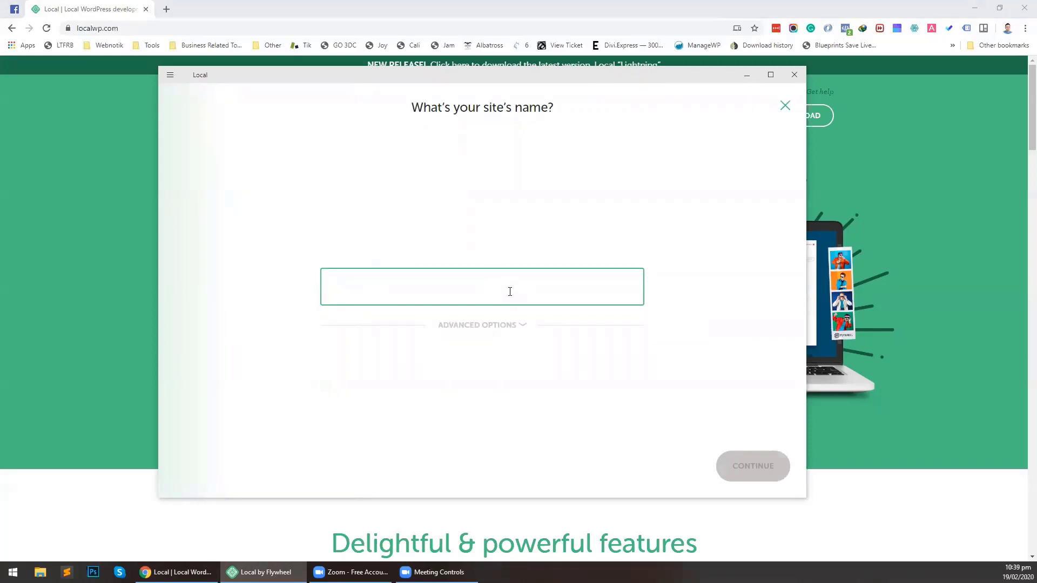
pyautogui.write('loc')
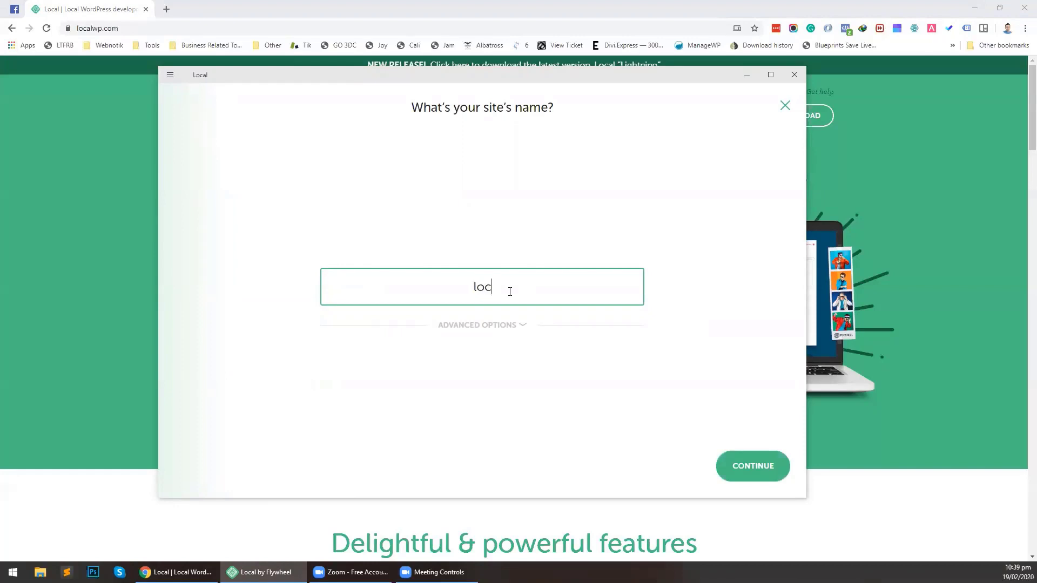
pyautogui.write('alwp')
pyautogui.doubleClick(466, 288)
pyautogui.write('Local WP')
# Change the site domain from local-wp.local to localwp.local and proceed to the environment step
pyautogui.click(512, 327)
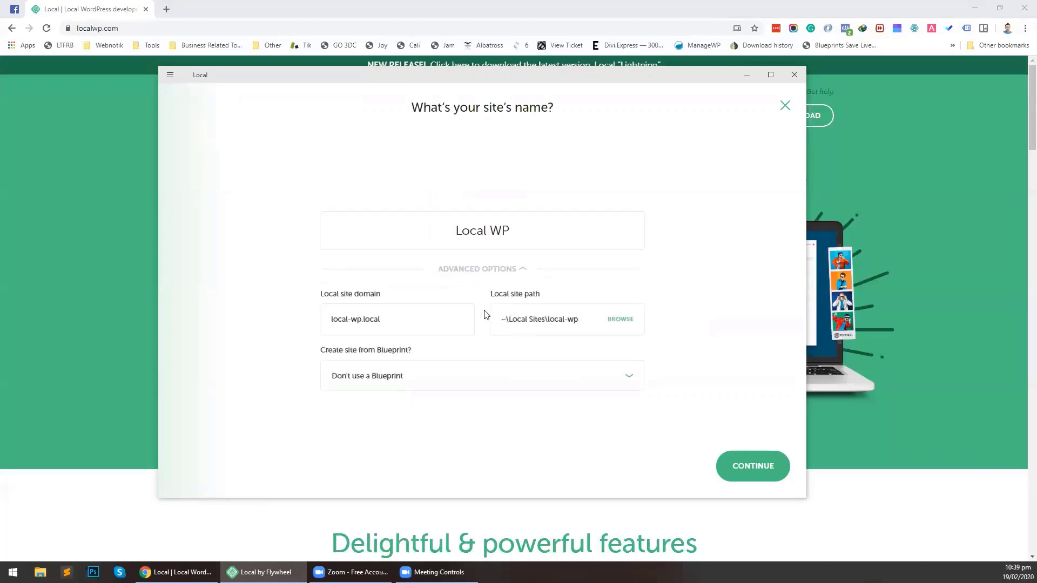
pyautogui.click(351, 320)
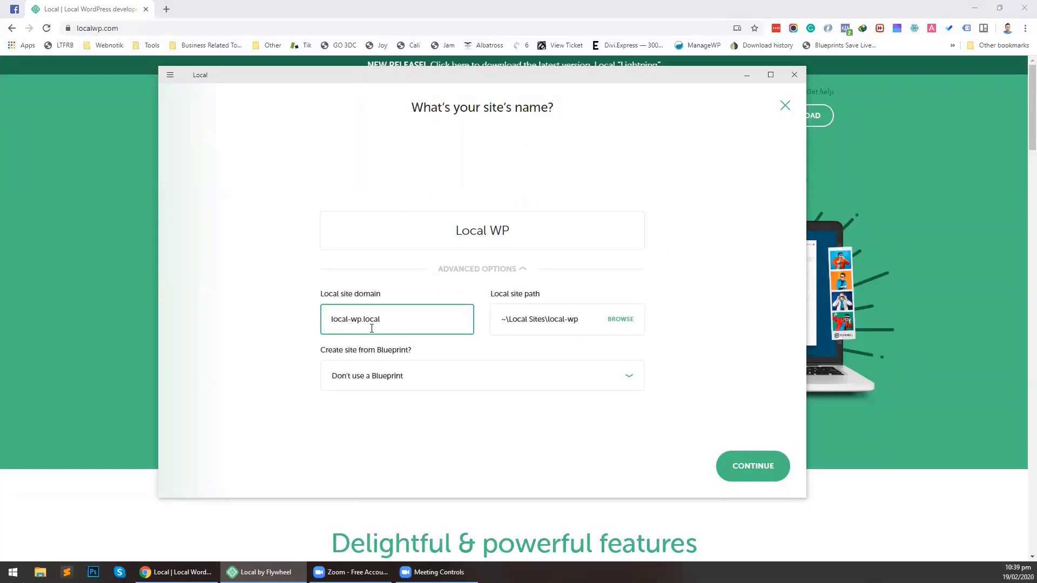
pyautogui.press('BackSpace')
pyautogui.click(747, 470)
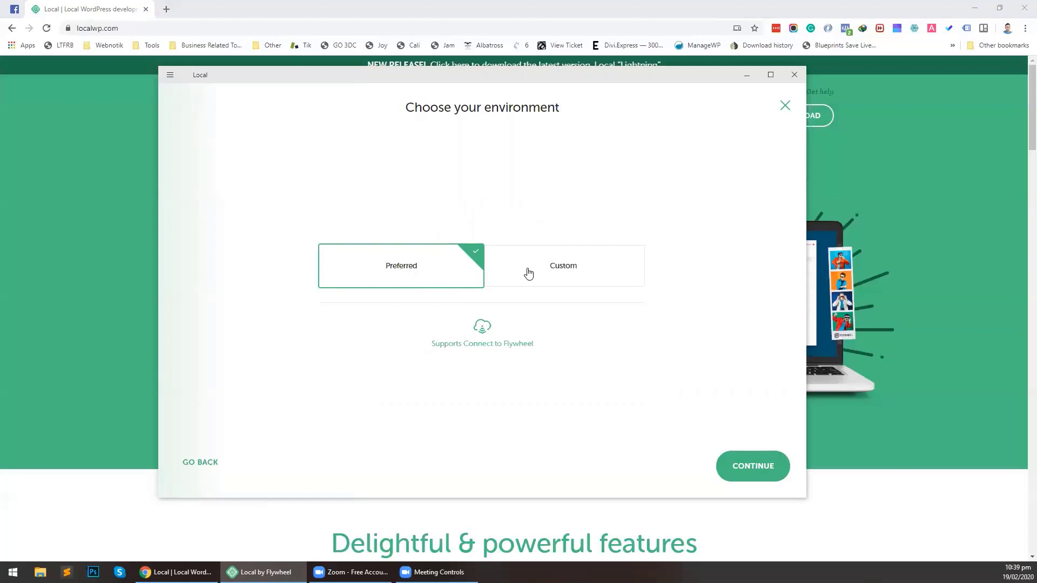
pyautogui.click(570, 269)
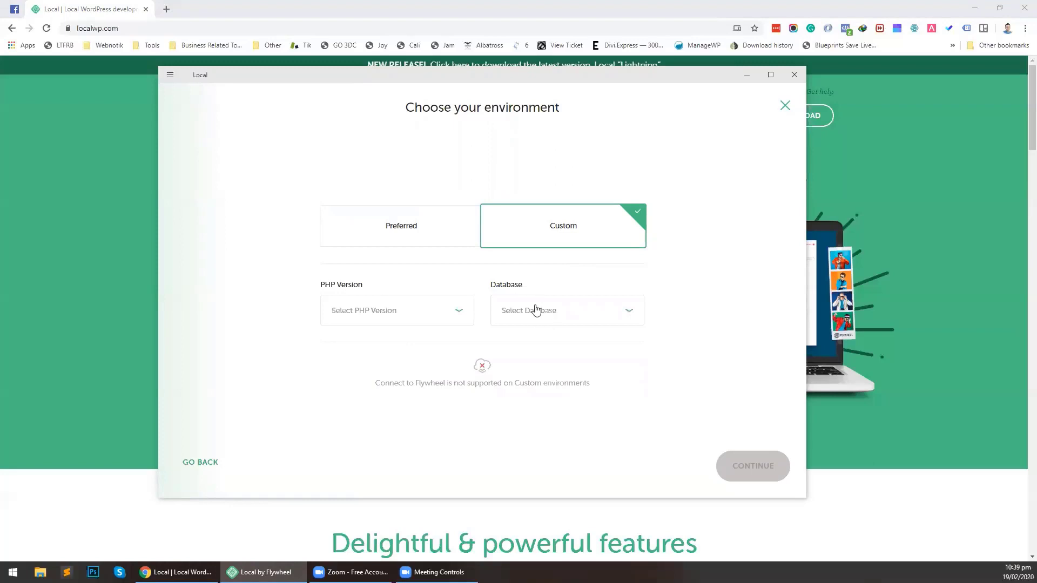
pyautogui.click(405, 233)
pyautogui.click(550, 273)
pyautogui.click(440, 307)
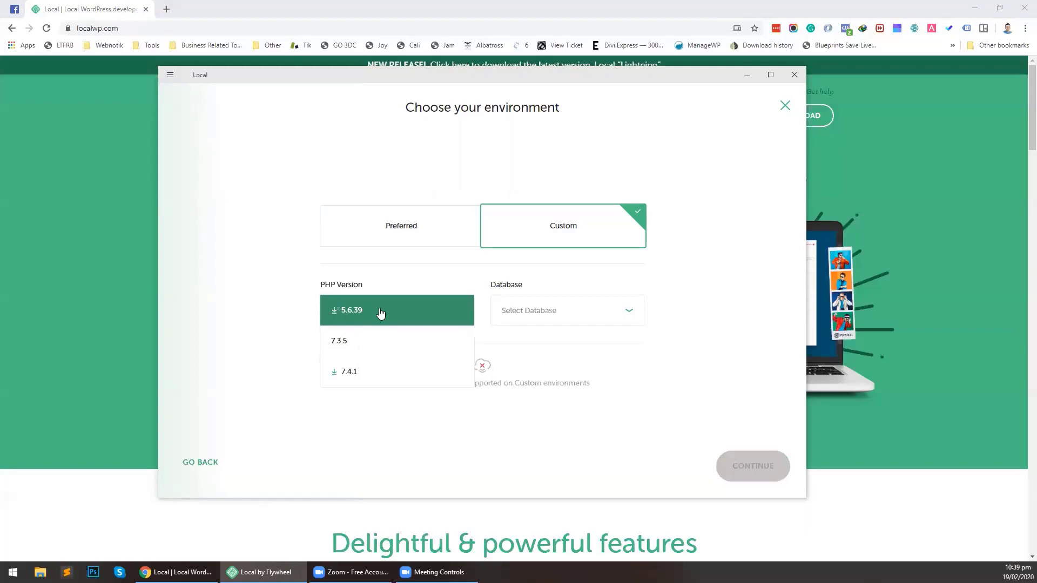
pyautogui.click(547, 311)
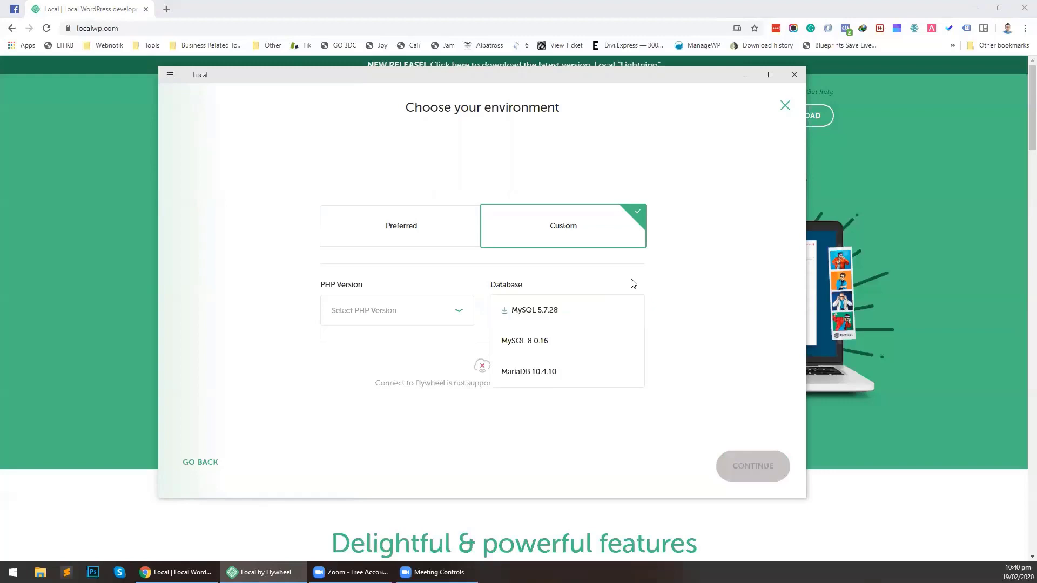
pyautogui.click(424, 238)
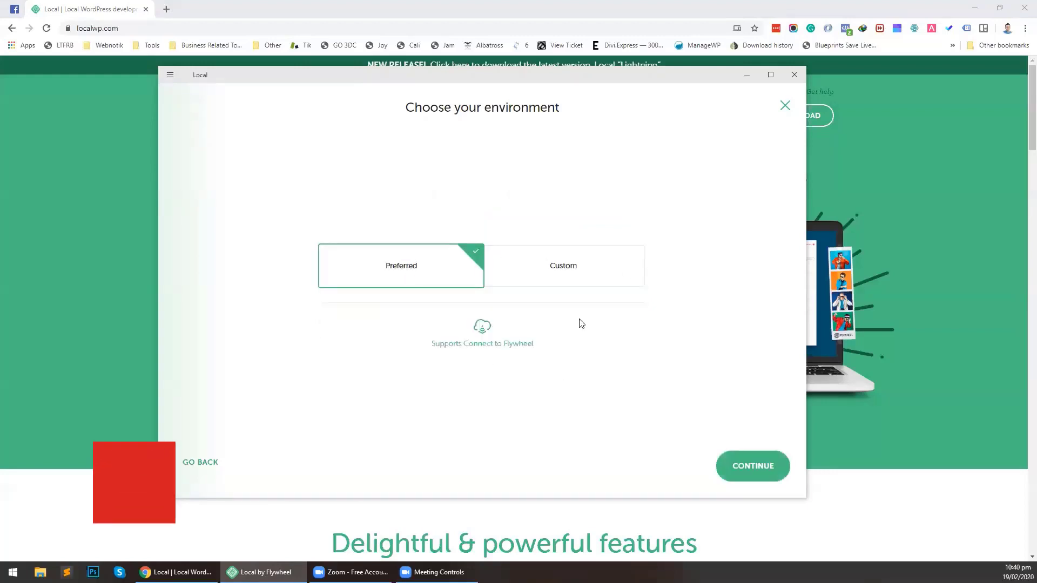
# Set the WordPress admin username to demo, then enter the password and the admin e-mail
pyautogui.click(752, 465)
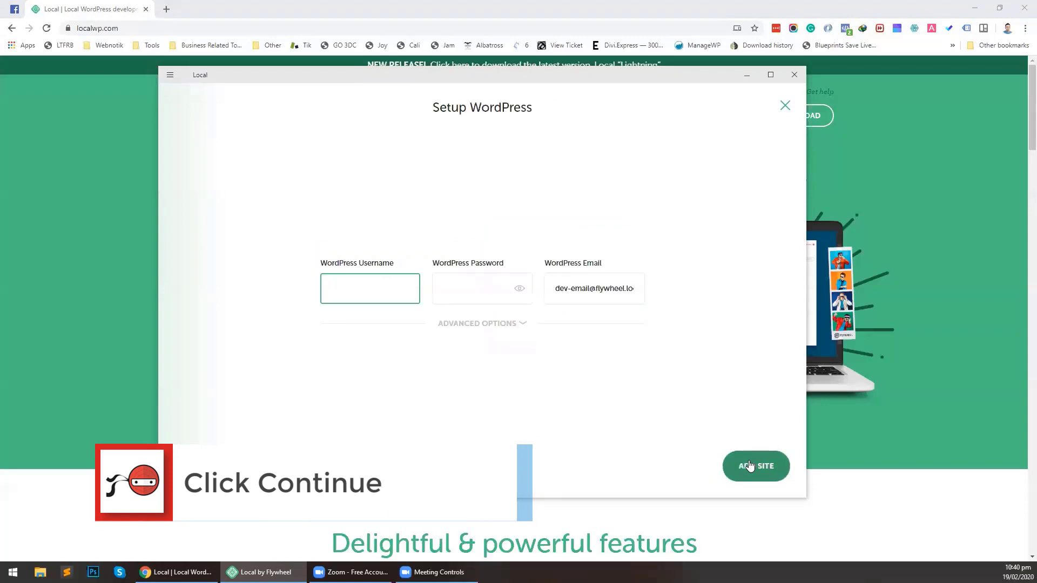
pyautogui.write('demo')
pyautogui.press('Tab')
pyautogui.write('demo')
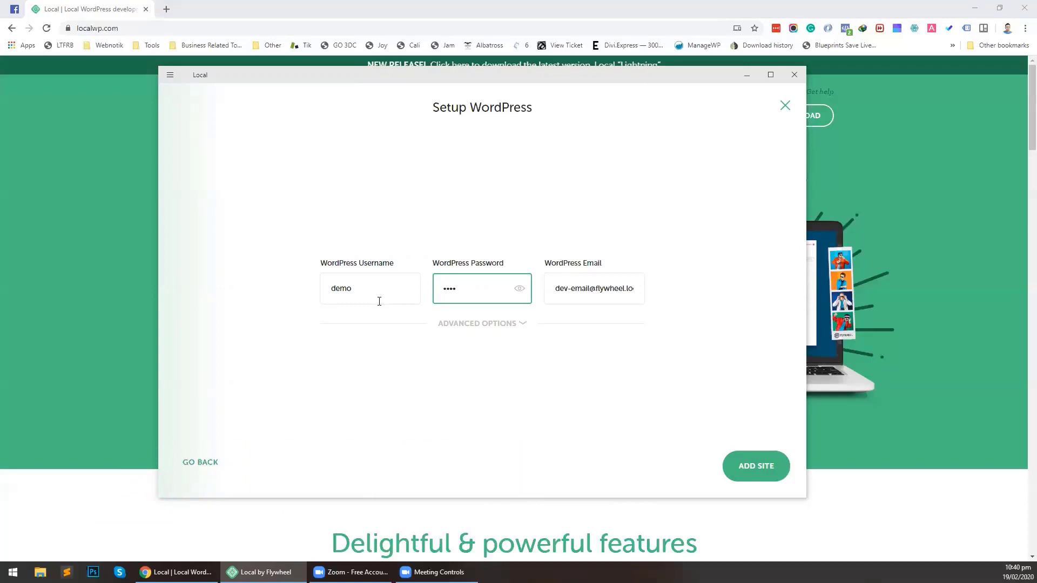
pyautogui.tripleClick(557, 288)
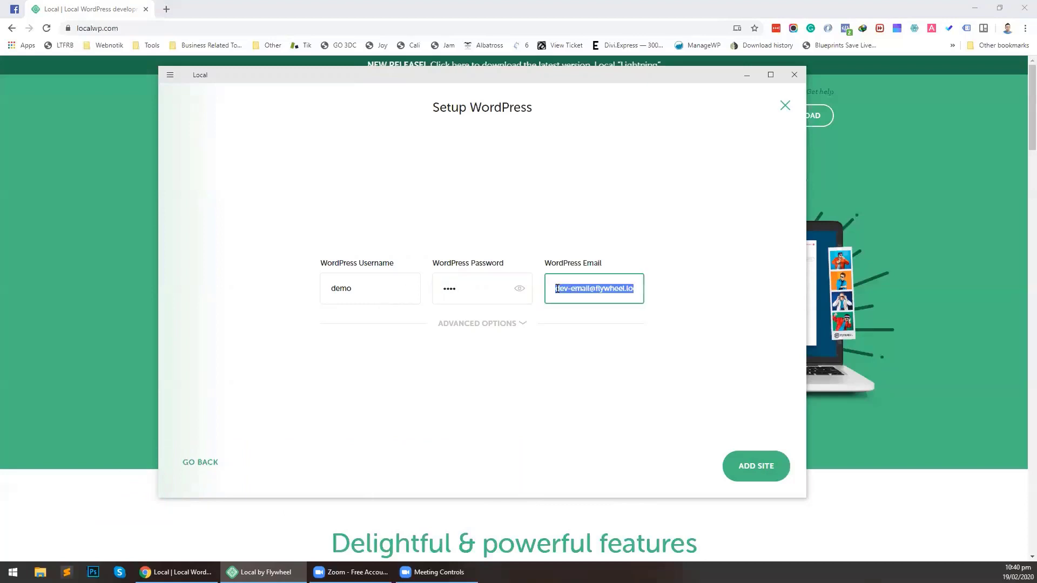
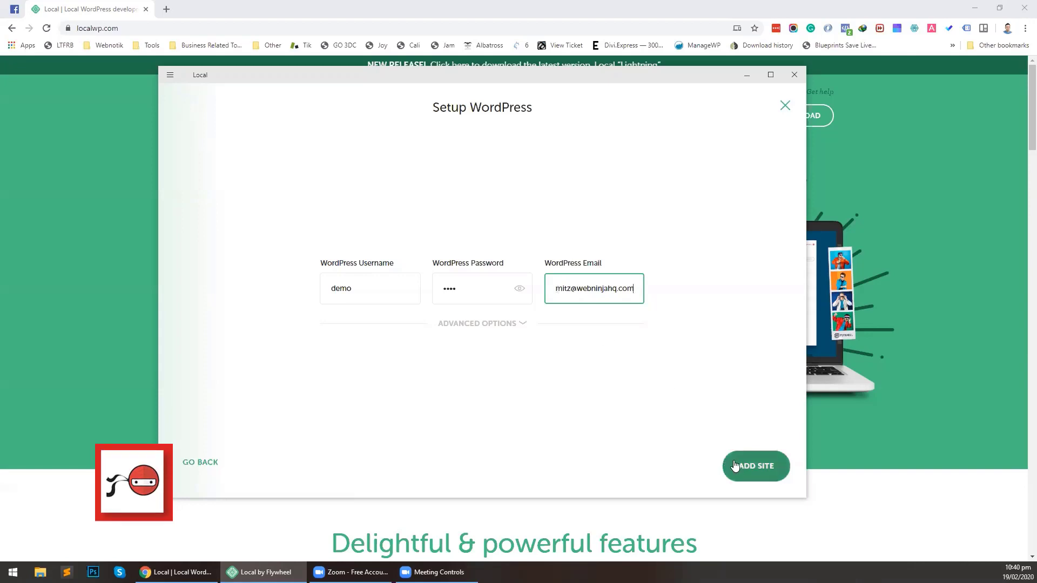
pyautogui.click(659, 367)
# Add the Local WP site and let Local create and start it
pyautogui.click(754, 463)
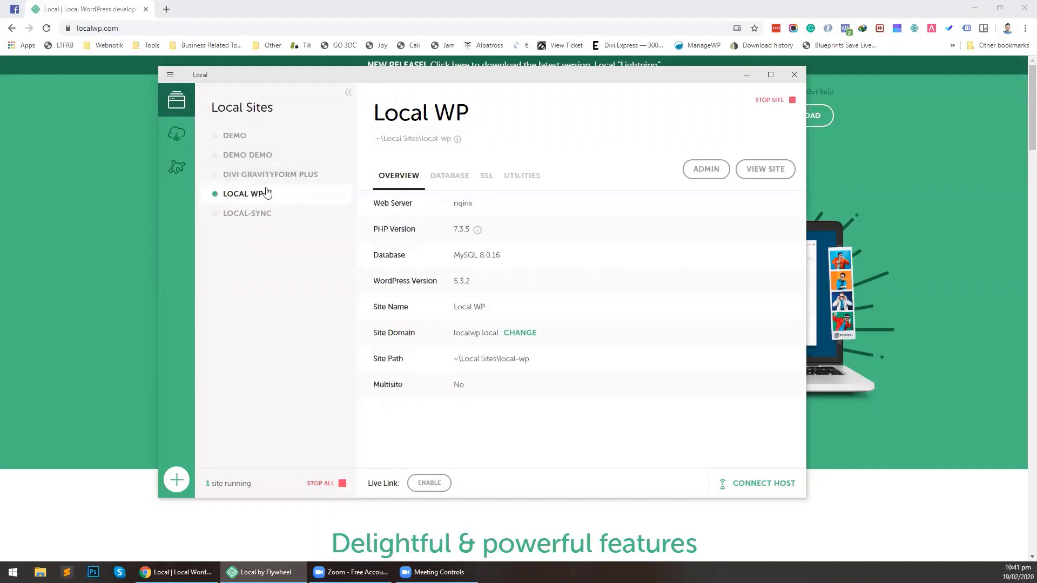
# Log into WordPress admin as demo, save the login to the password manager, and dismiss the Welcome panel
pyautogui.click(698, 176)
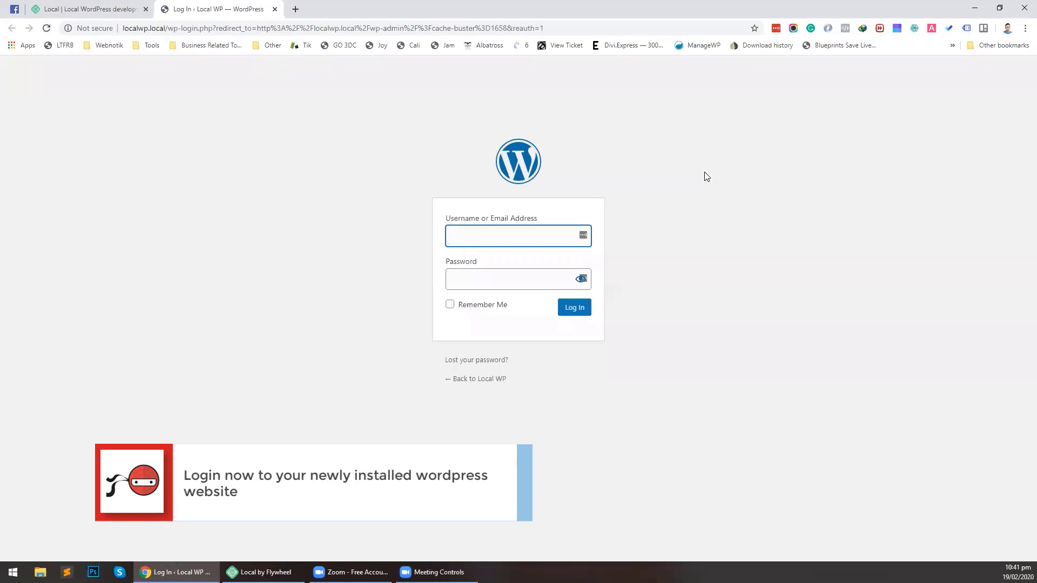
pyautogui.write('demo')
pyautogui.press('Tab')
pyautogui.write('demo')
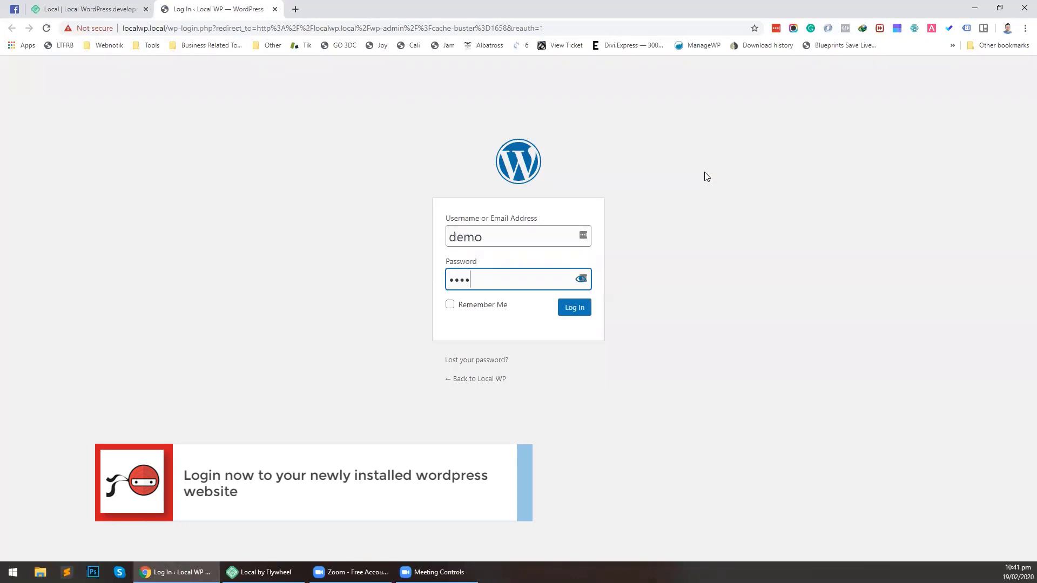
pyautogui.press('Return')
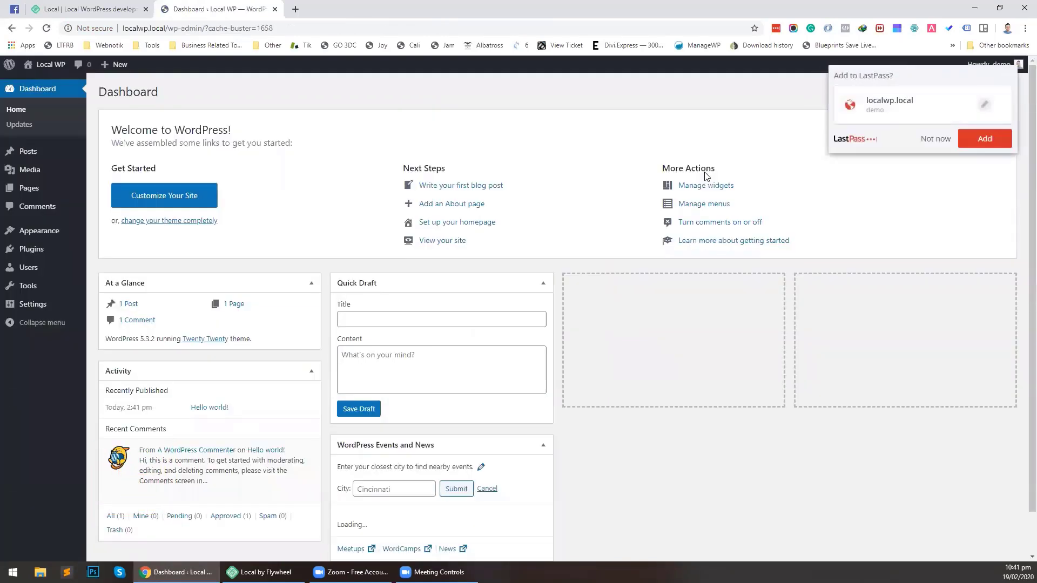
pyautogui.click(970, 139)
pyautogui.click(989, 126)
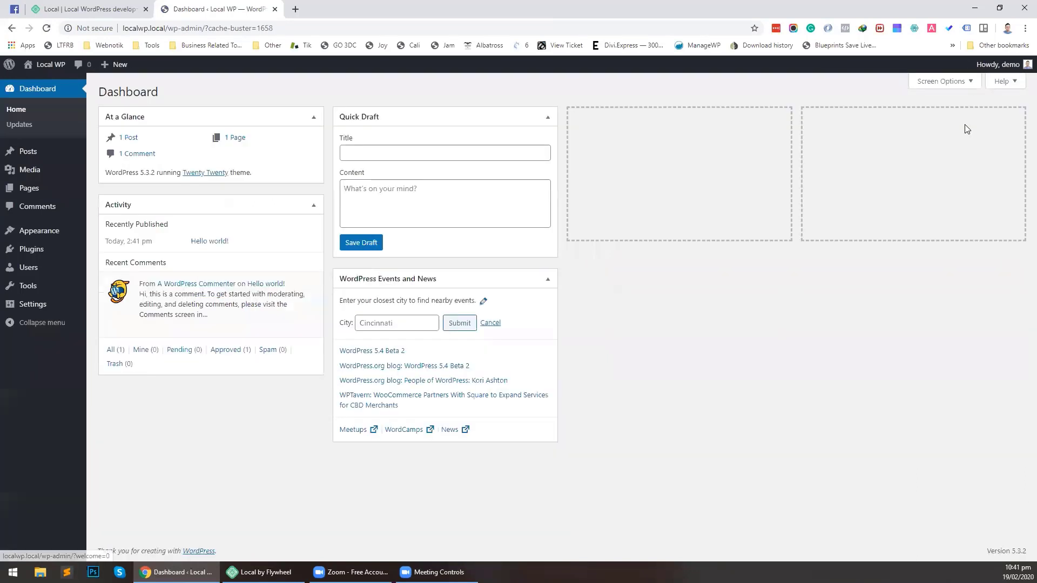